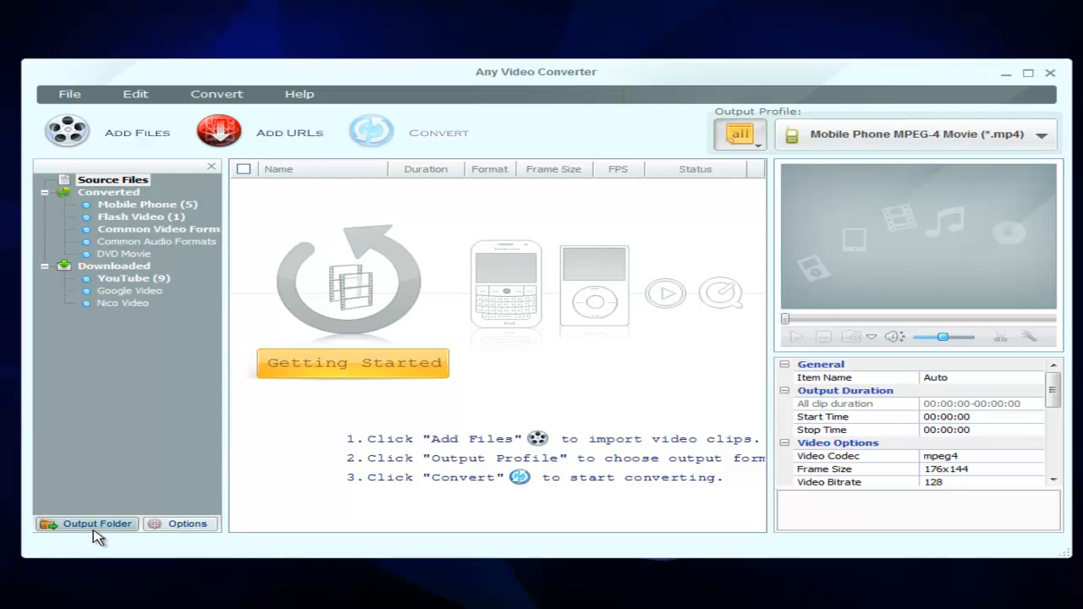
# - Check the output folder in the general options and browse the available folders without choosing a different one
pyautogui.click(190, 526)
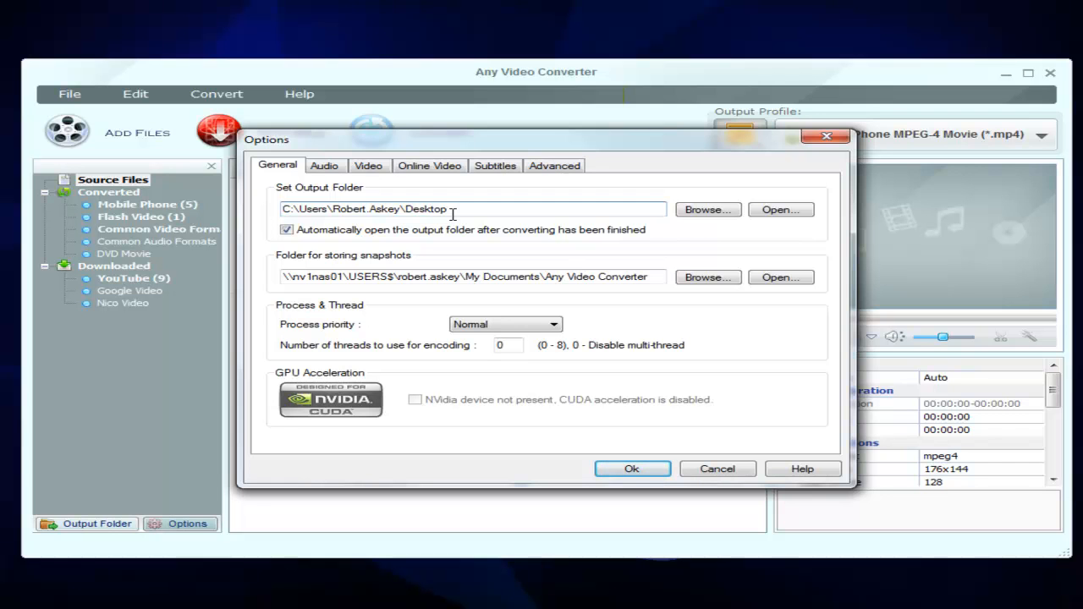
pyautogui.click(702, 216)
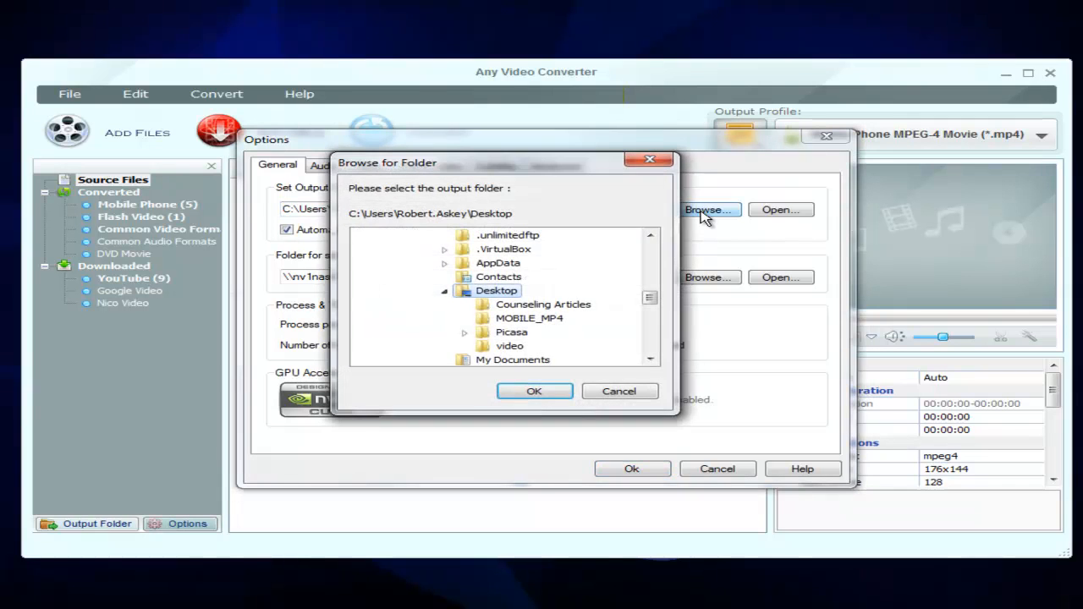
pyautogui.click(613, 396)
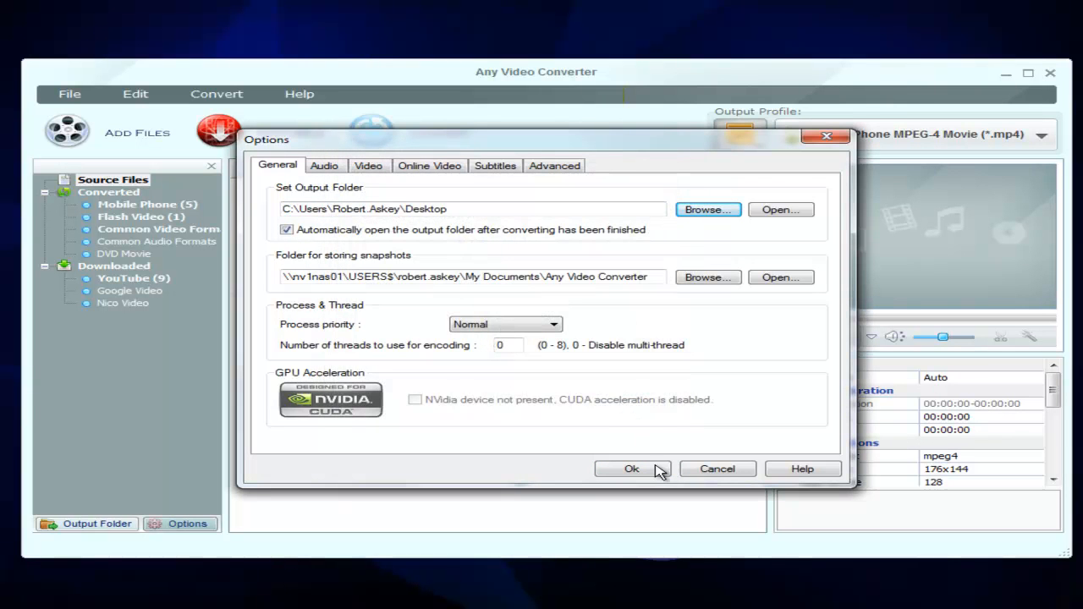
pyautogui.click(663, 471)
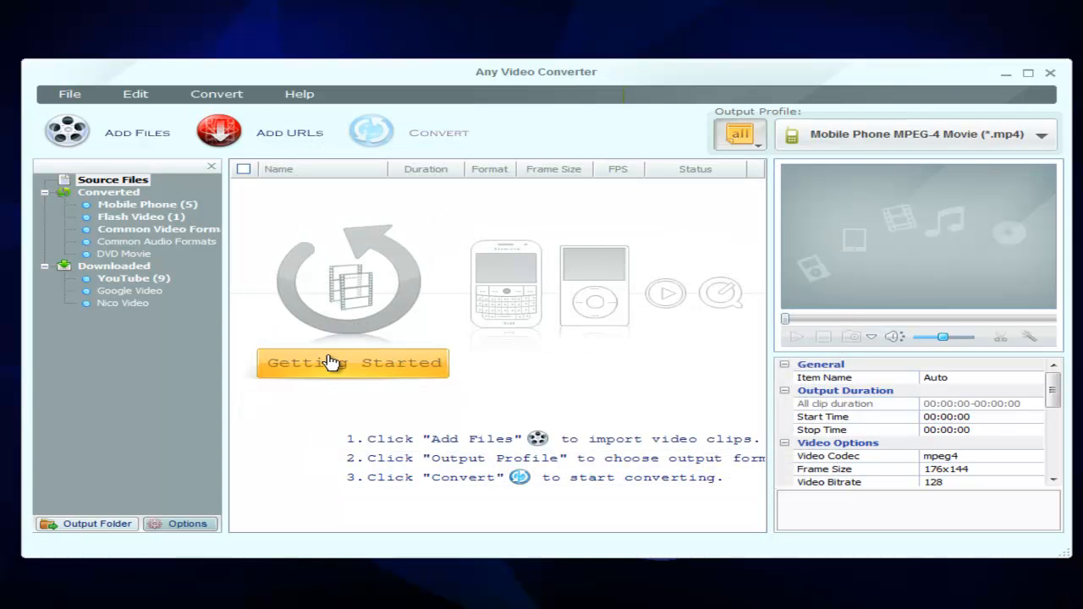
# - Examine the available output profiles, from mobile phone and common video formats to audio and DVD formats
pyautogui.click(124, 139)
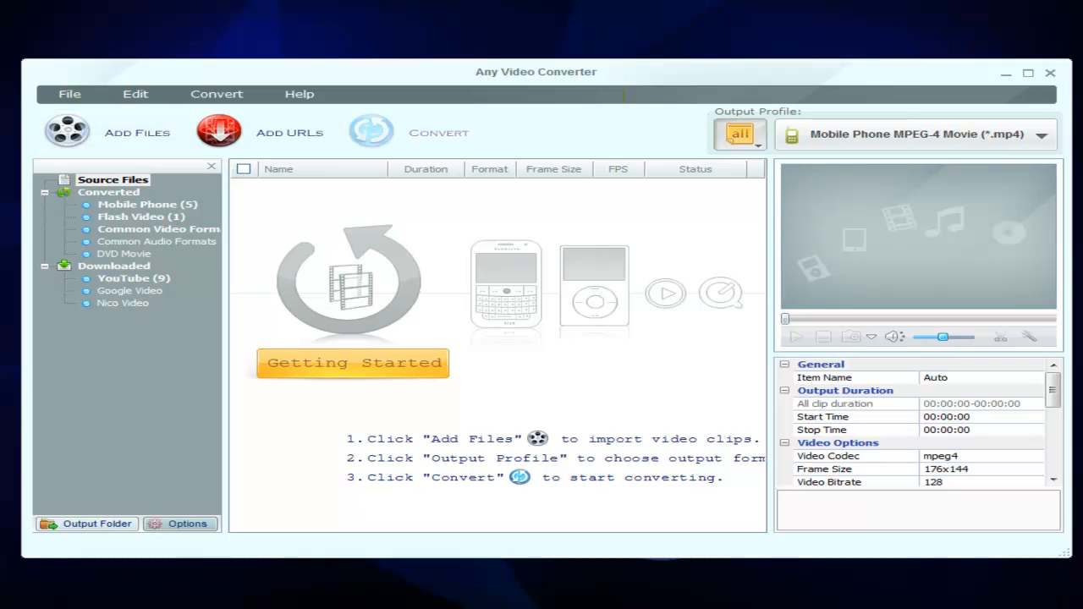
pyautogui.click(1041, 136)
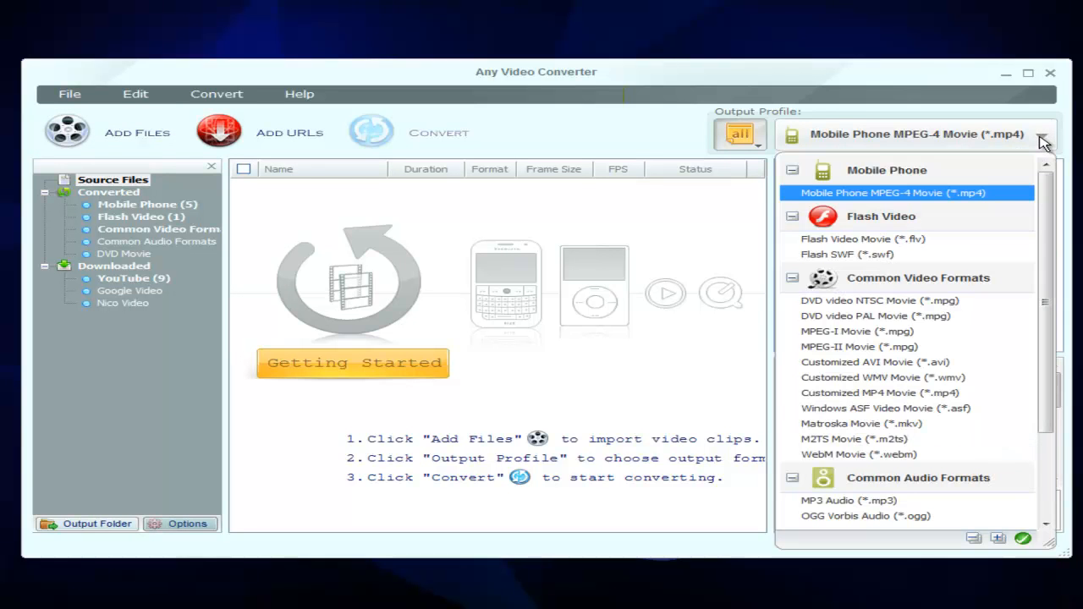
pyautogui.scroll(-3, 1034, 300)
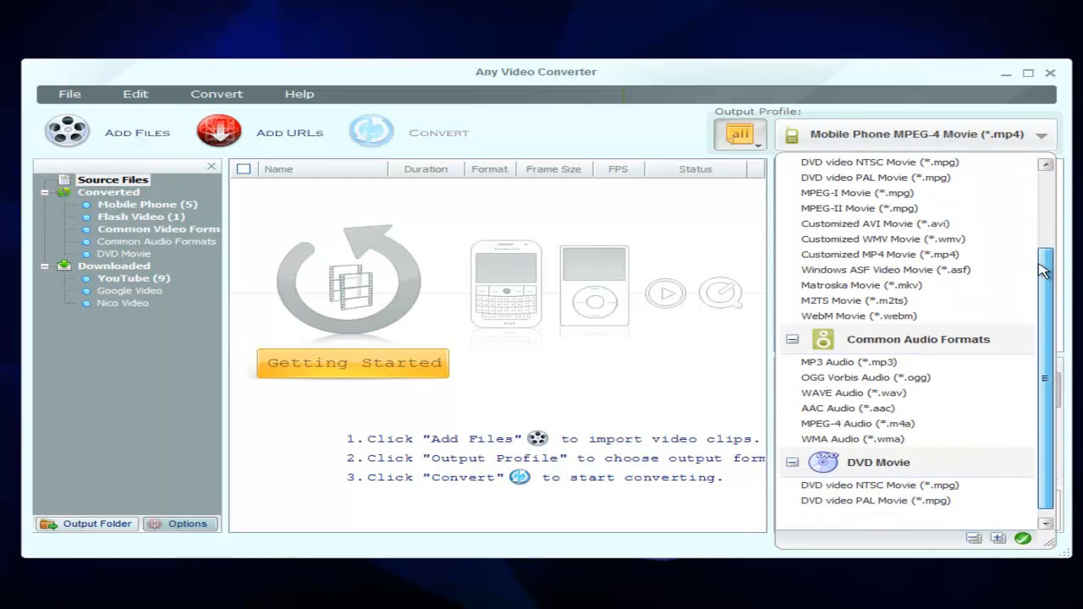
pyautogui.scroll(3, 1039, 283)
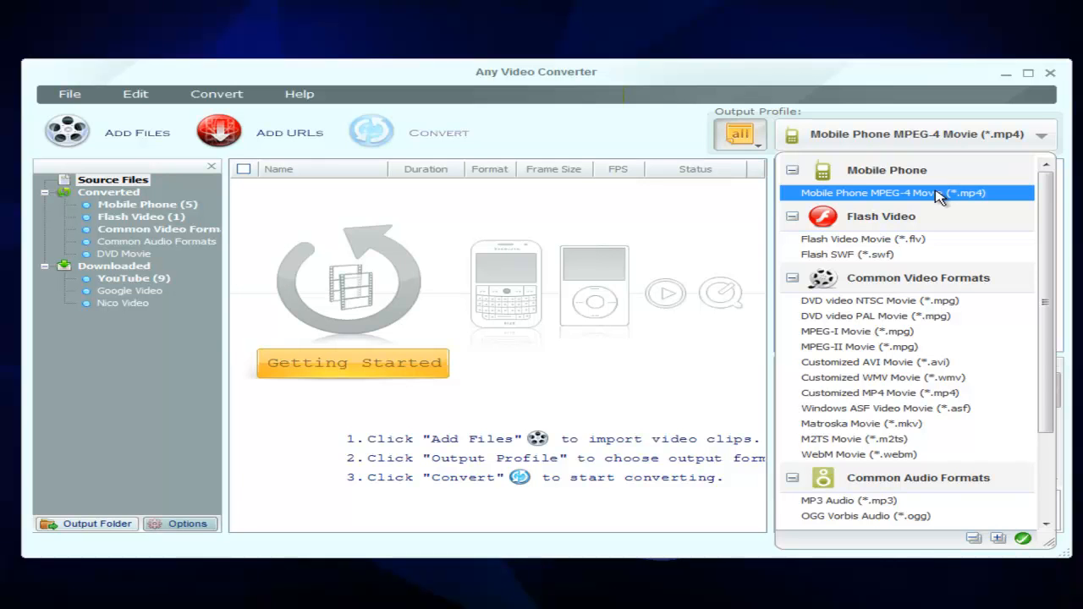
pyautogui.click(718, 229)
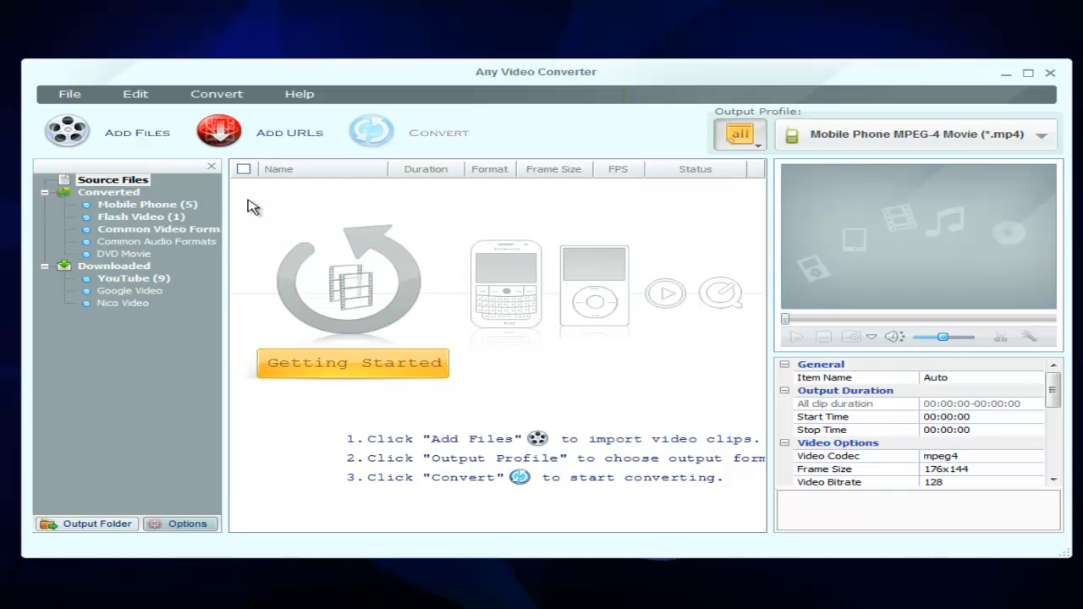
# - Add the file Star Wars Clone Wars S1D3E20_WMV V9.wmv from the video folder to the conversion list
pyautogui.click(141, 140)
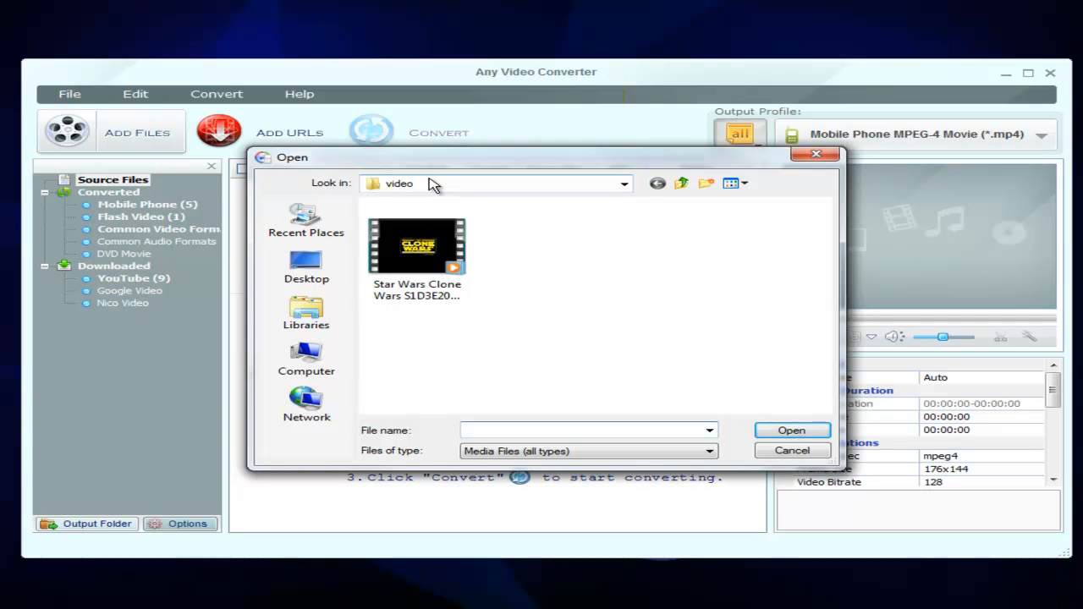
pyautogui.click(455, 264)
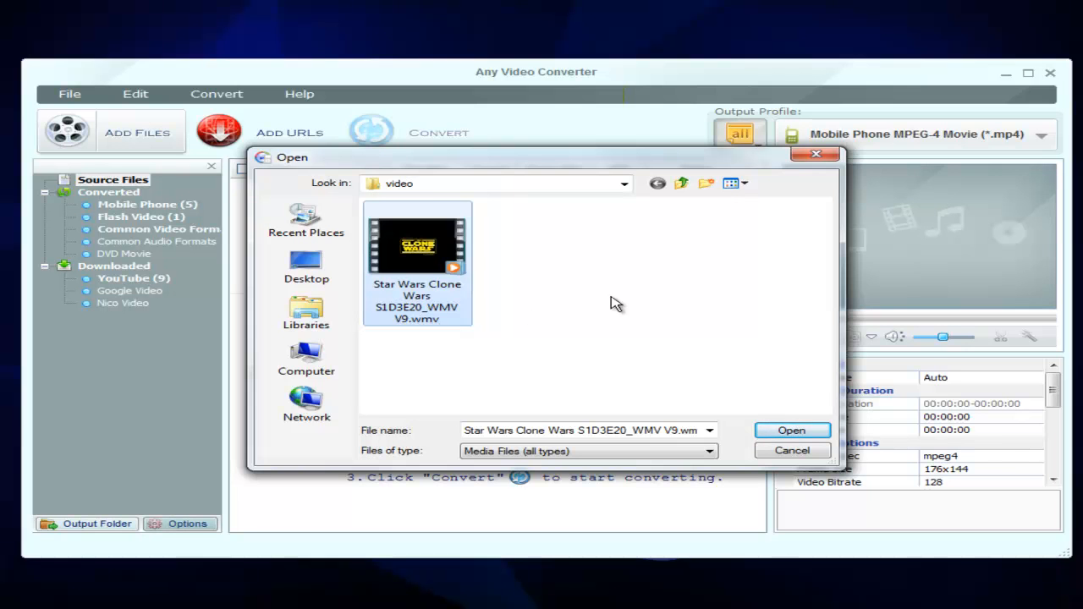
pyautogui.moveTo(748, 168); pyautogui.dragTo(747, 190)
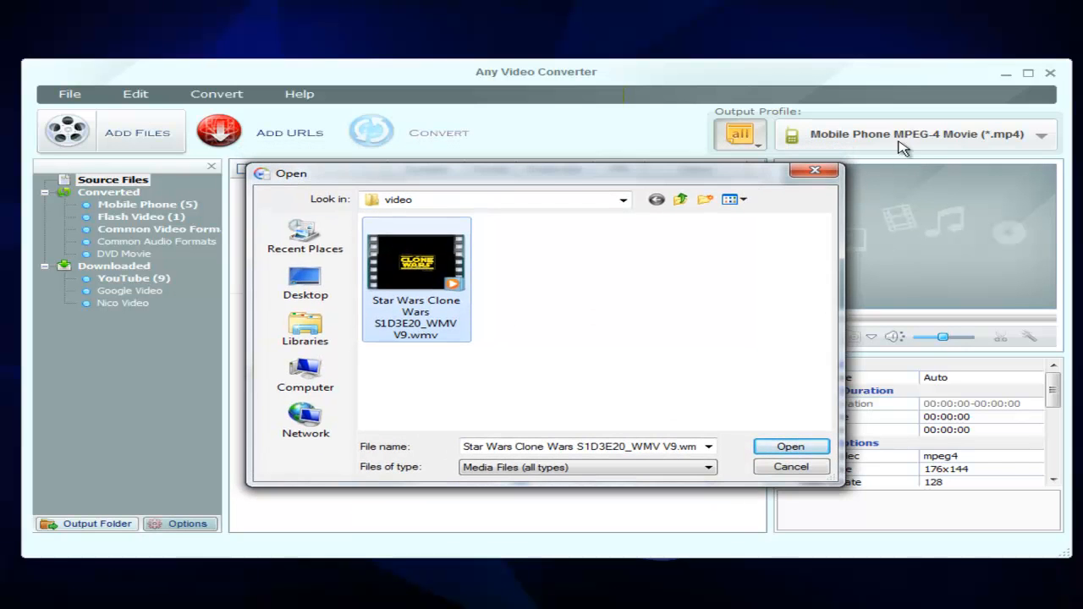
pyautogui.moveTo(681, 177); pyautogui.dragTo(665, 159)
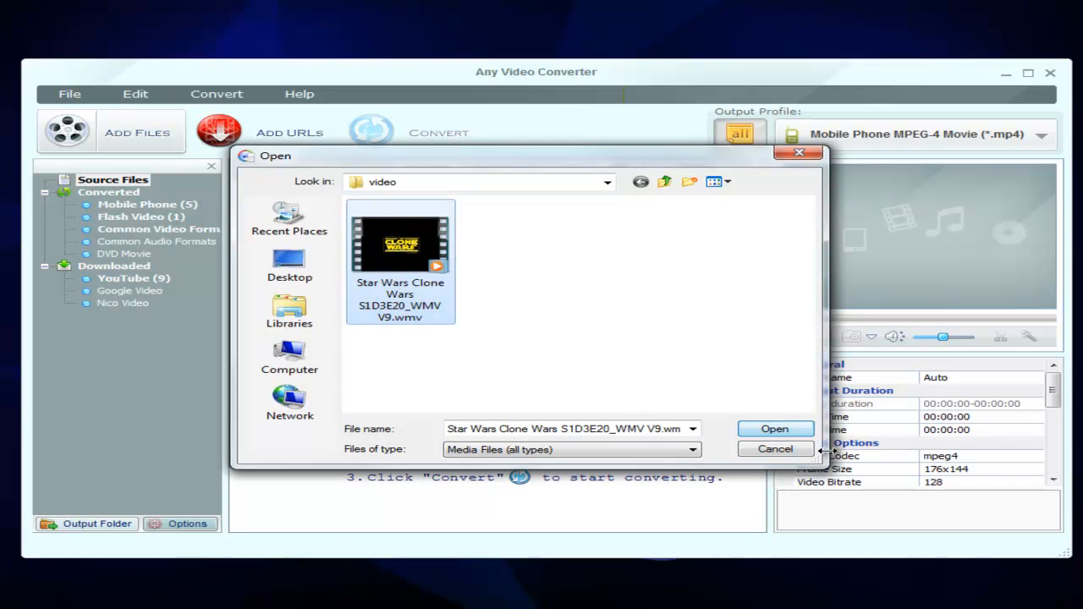
pyautogui.click(794, 431)
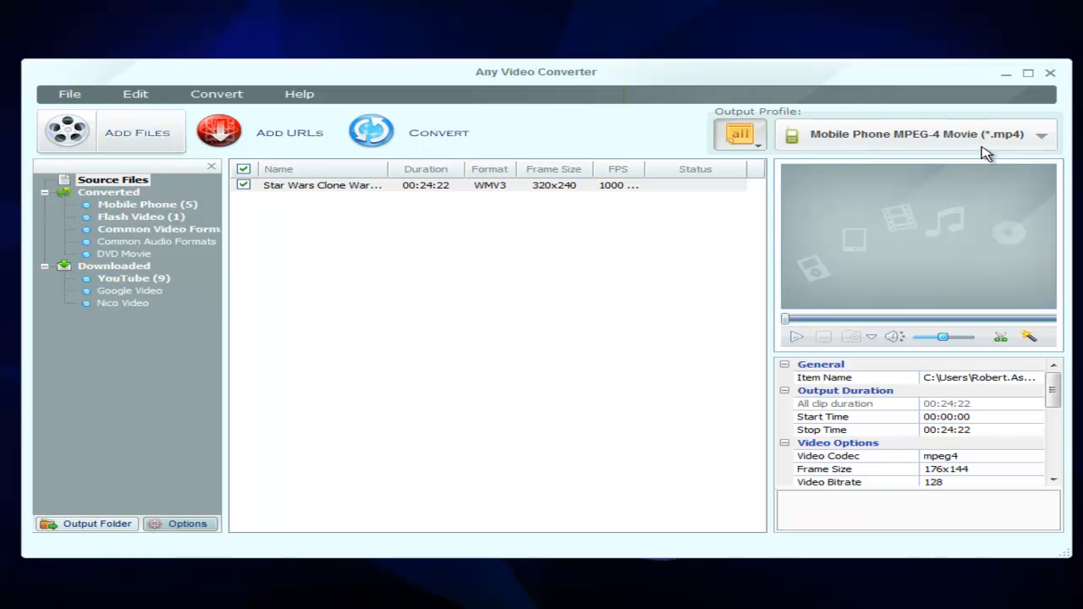
# - Choose Mobile Phone MPEG-4 Movie (*.mp4) as the output profile for the added video
pyautogui.click(1047, 137)
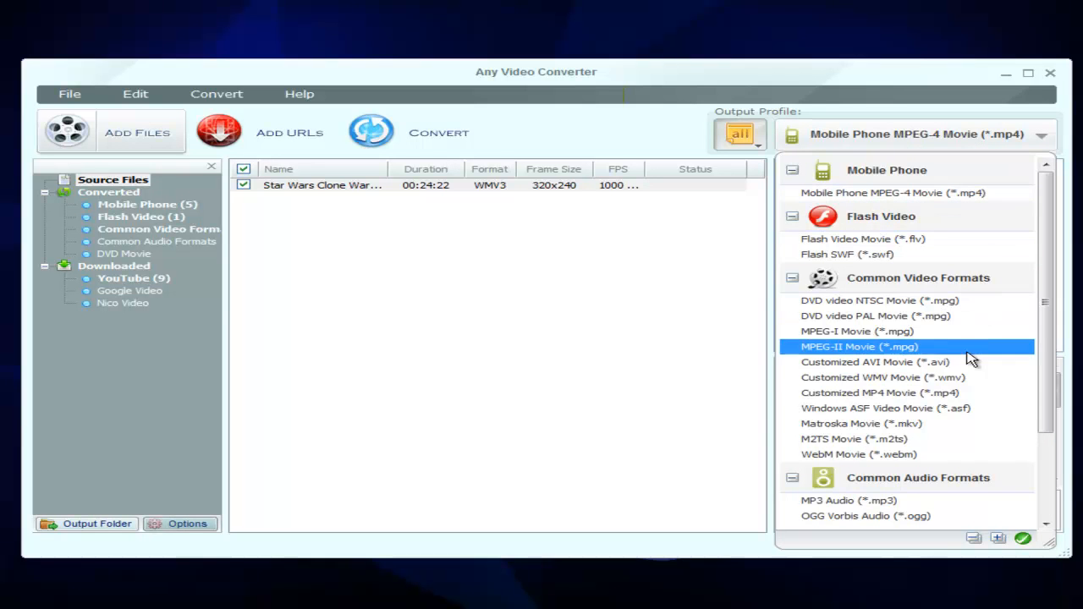
pyautogui.scroll(-2, 990, 397)
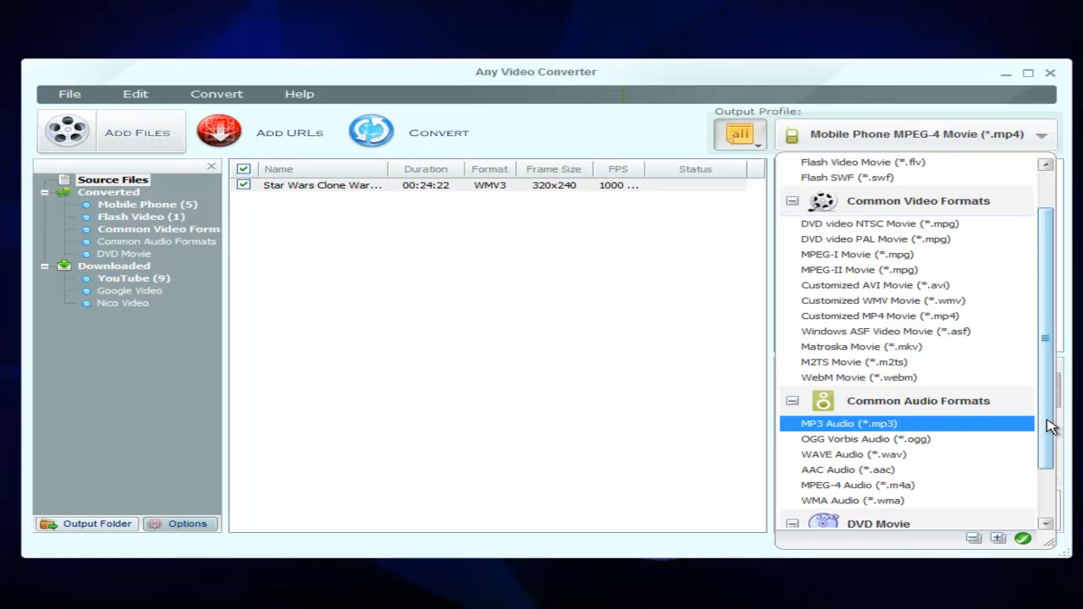
pyautogui.scroll(-1, 1049, 428)
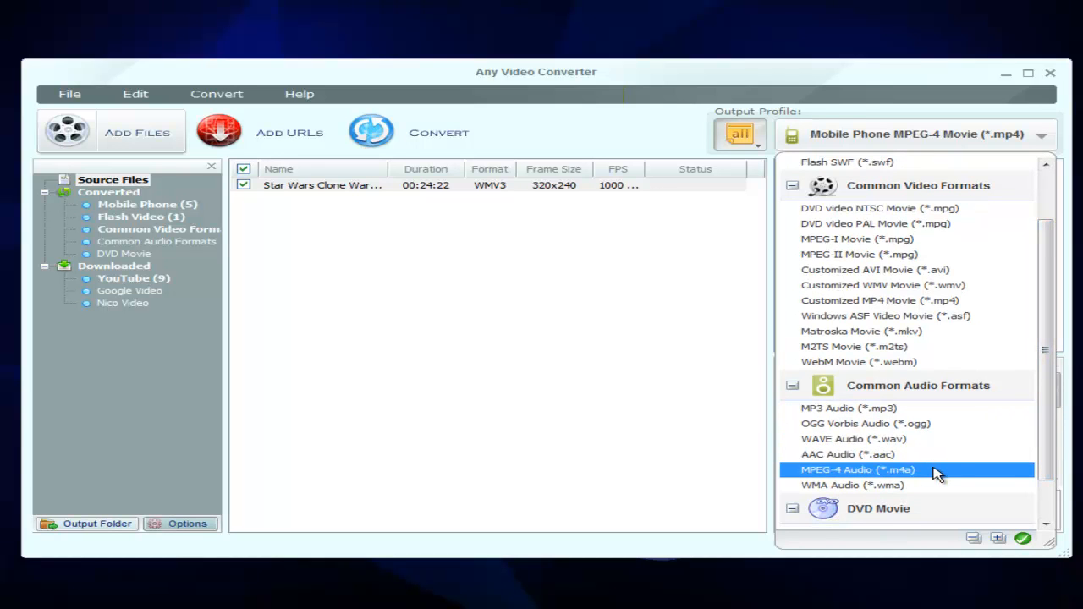
pyautogui.moveTo(1043, 459); pyautogui.dragTo(1062, 406)
pyautogui.click(974, 198)
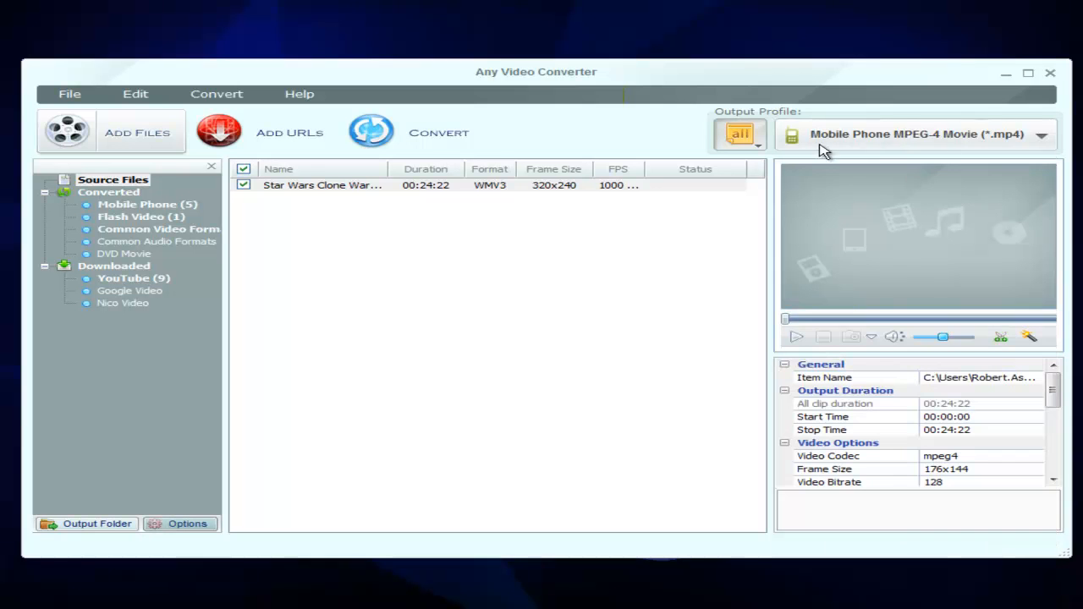
# - Convert the added Star Wars video and decline the Professional Version offer
pyautogui.click(426, 139)
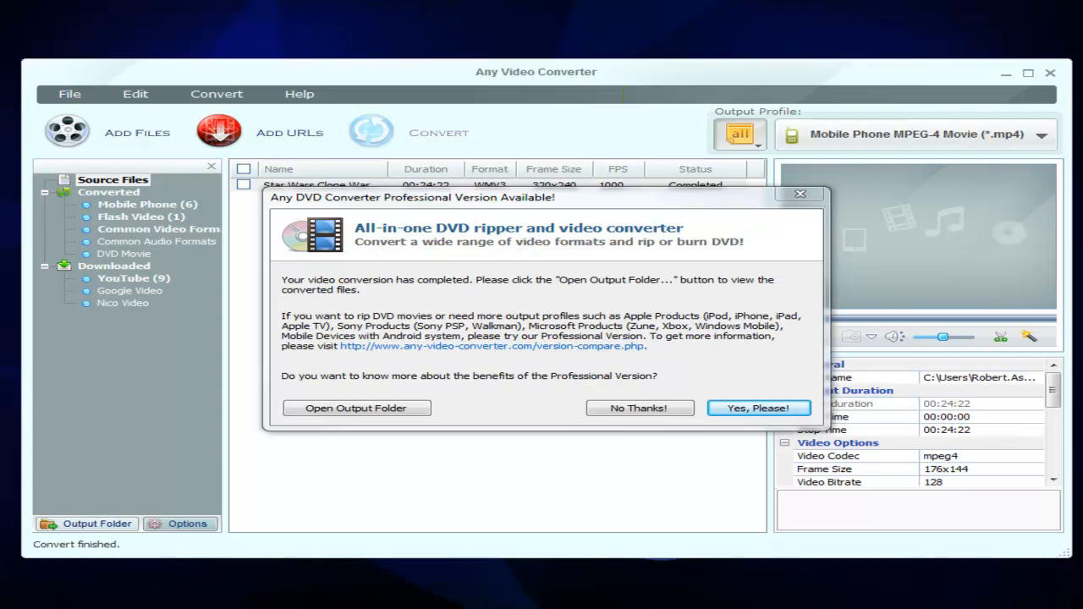
pyautogui.moveTo(677, 202); pyautogui.dragTo(678, 214)
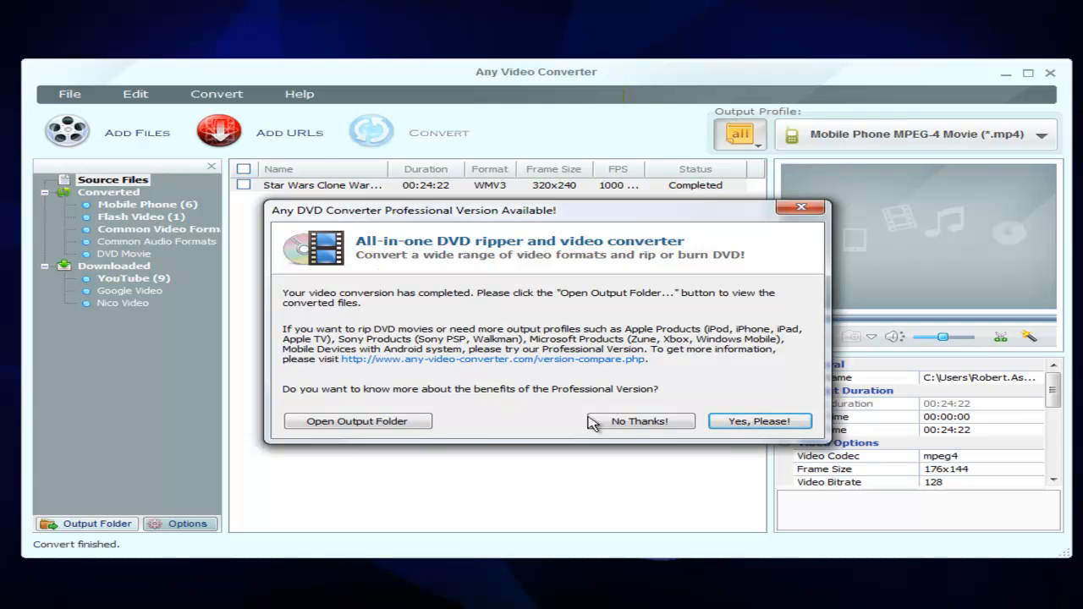
pyautogui.click(626, 425)
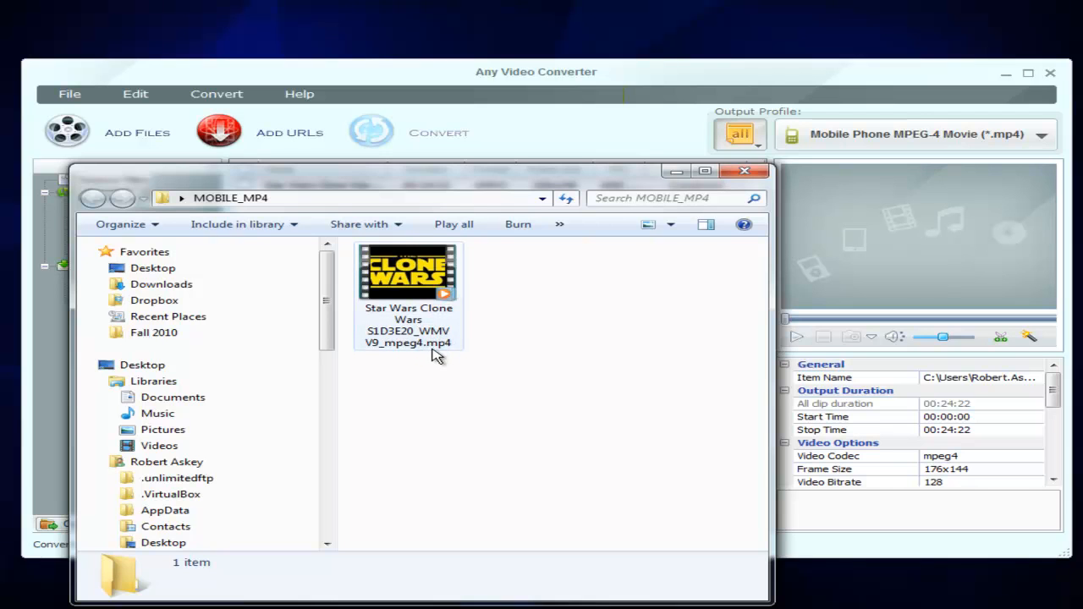
# - Play the converted .mp4 file from the MOBILE_MP4 folder to check it, and close the player and the folder
pyautogui.click(429, 353)
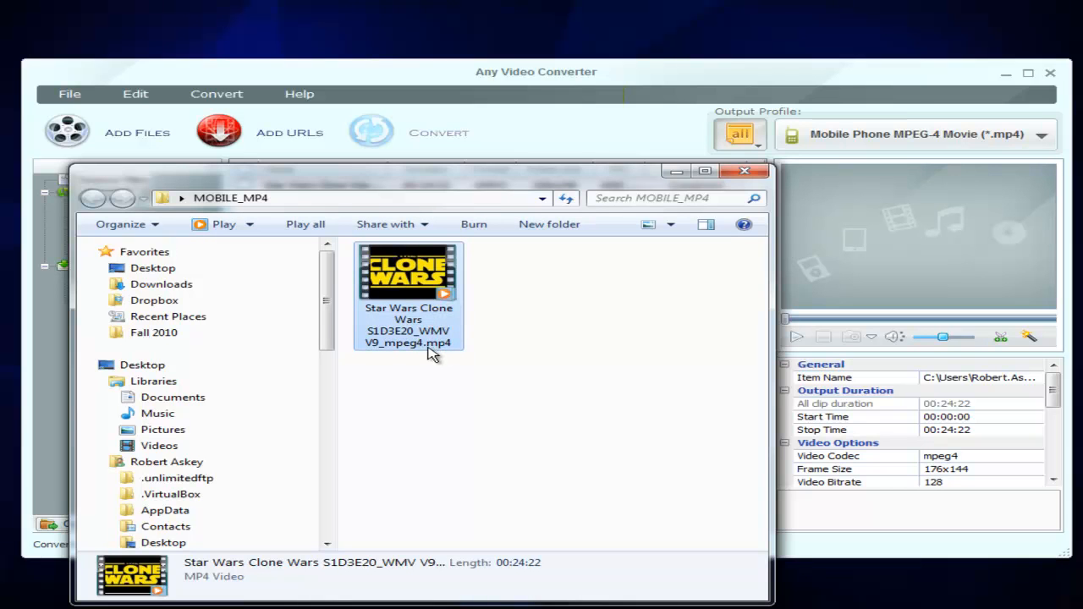
pyautogui.doubleClick(420, 294)
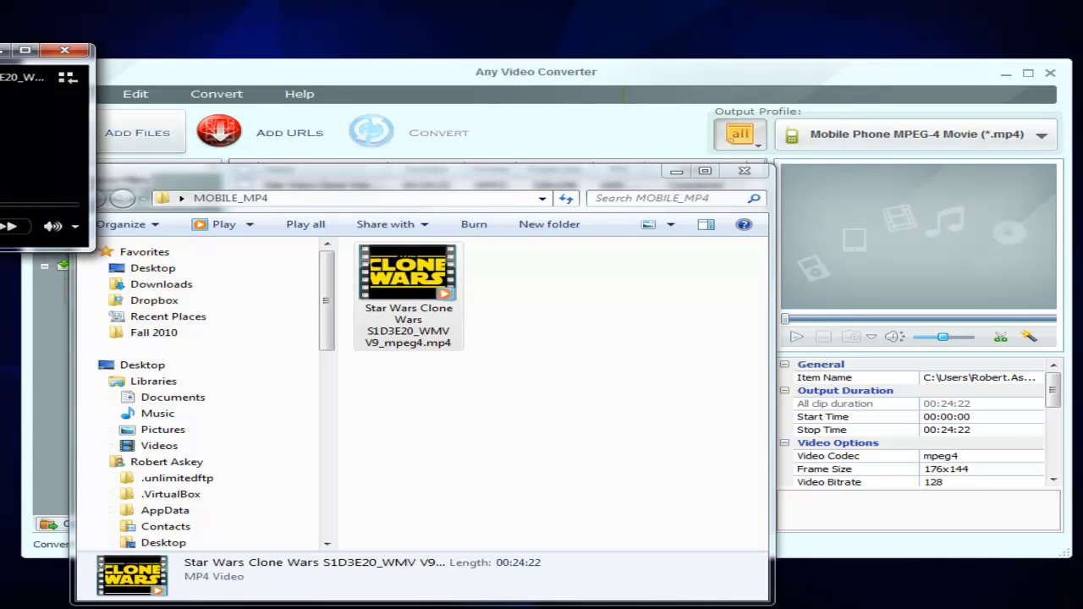
pyautogui.moveTo(25, 77); pyautogui.dragTo(428, 262)
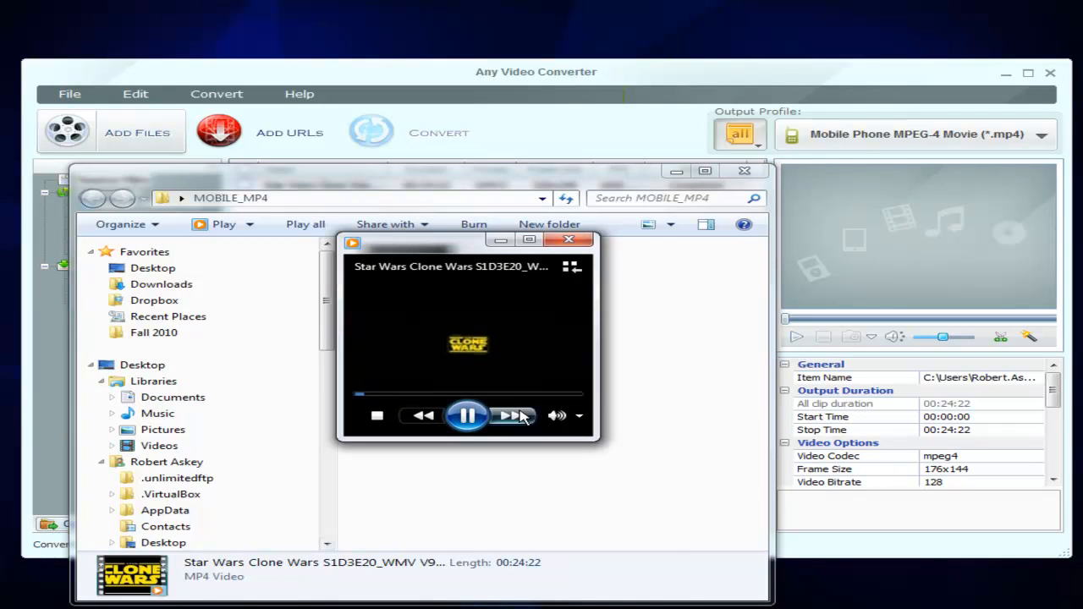
pyautogui.click(568, 240)
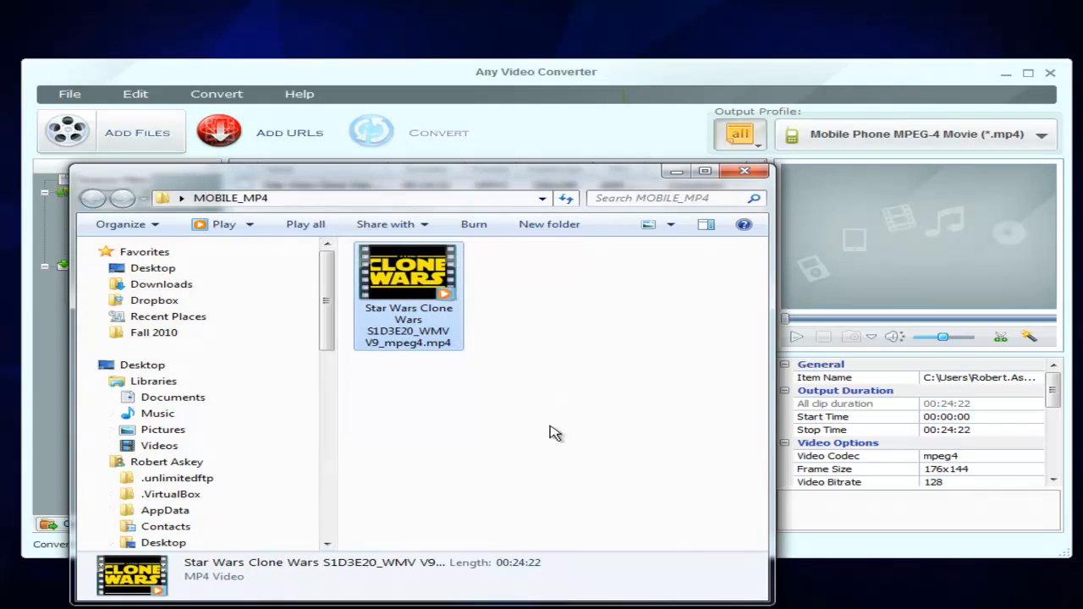
pyautogui.click(743, 172)
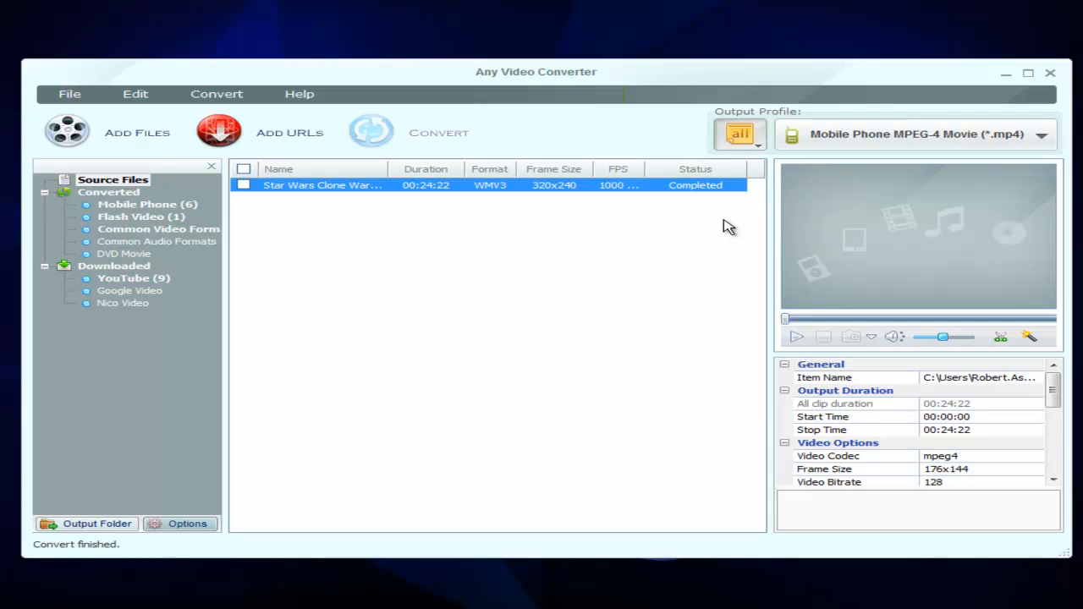
# - Switch to Firefox and copy the web address of the YouTube video "Airport Display at Legoland, Denmark"
pyautogui.click(381, 607)
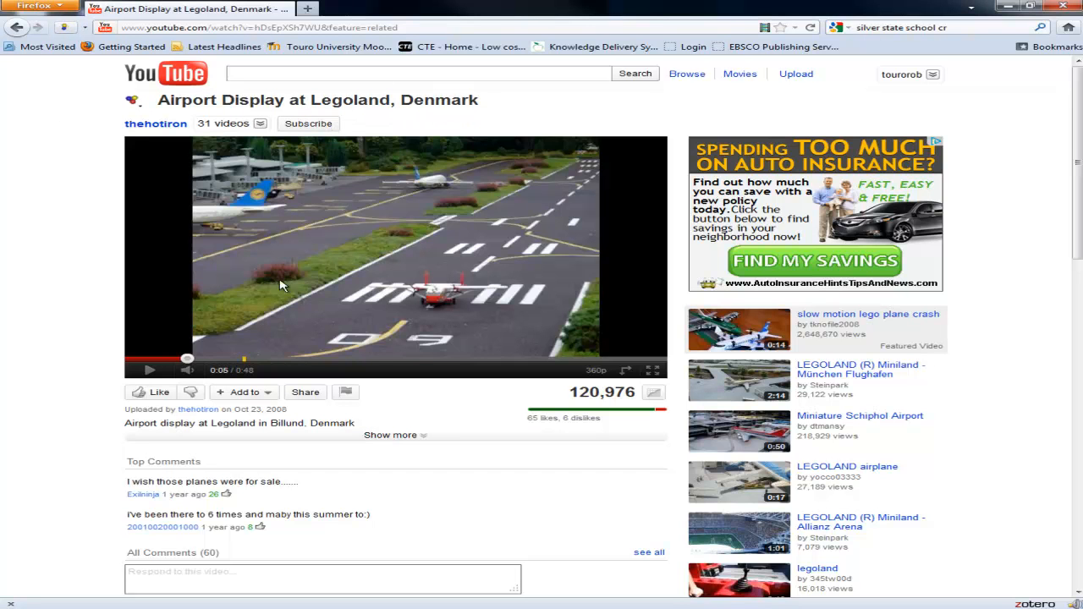
pyautogui.click(156, 374)
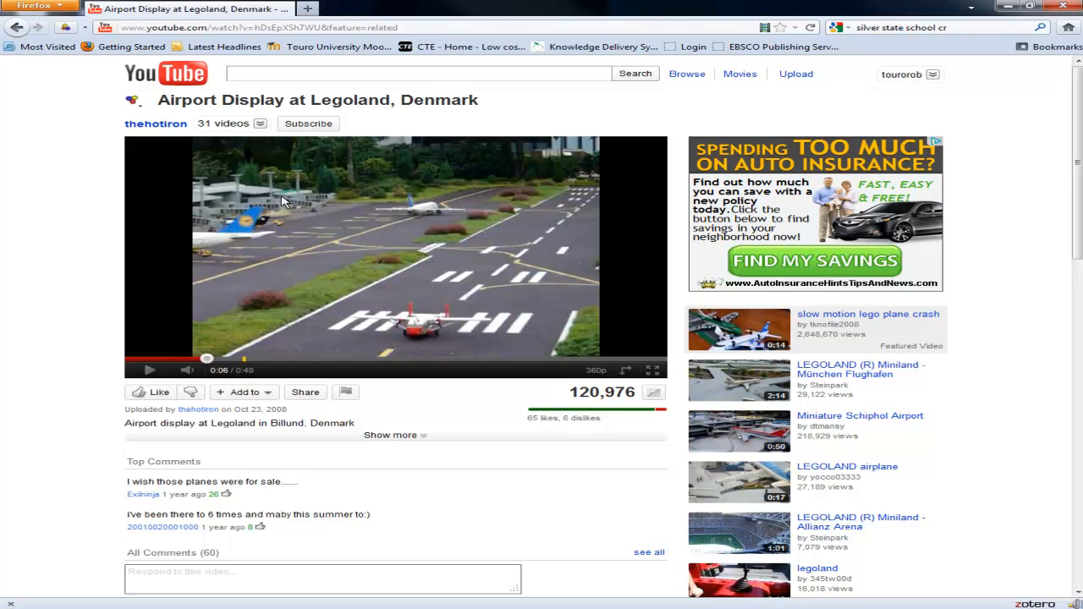
pyautogui.click(301, 28)
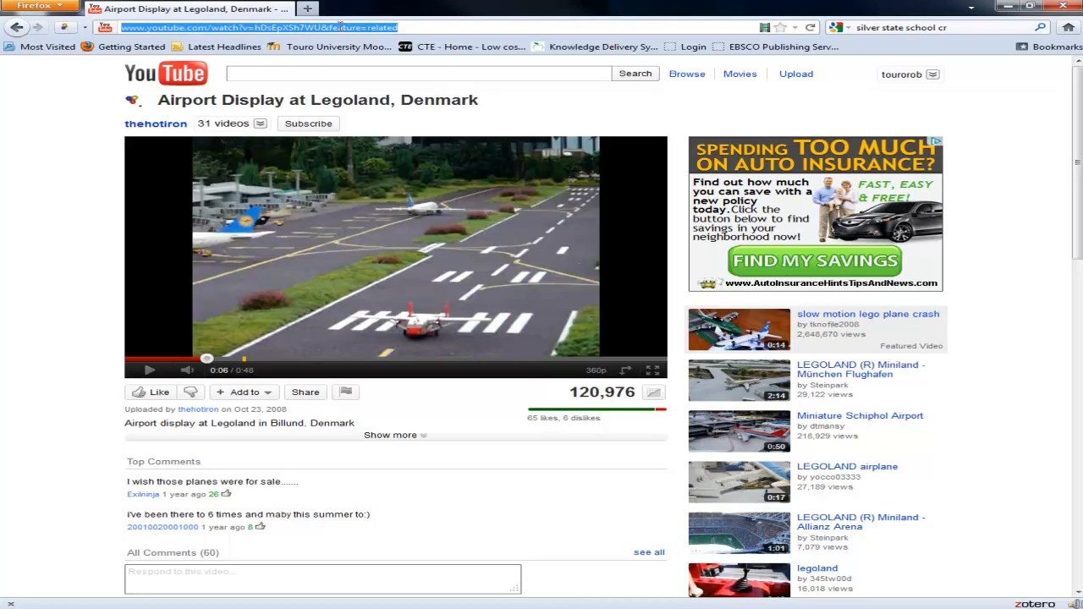
pyautogui.rightClick(339, 27)
pyautogui.click(380, 69)
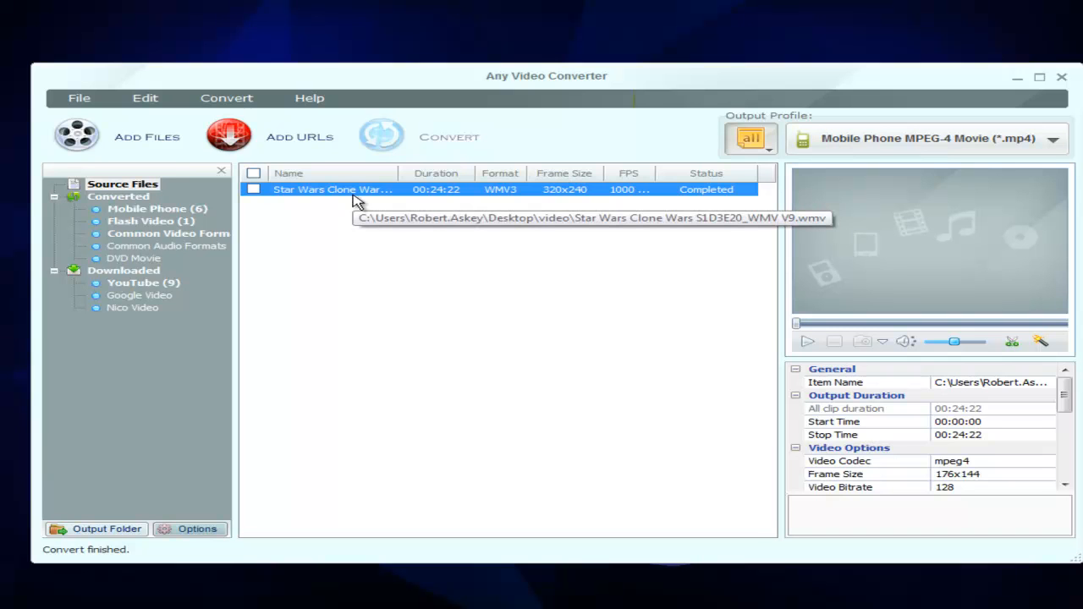
# - In Any Video Converter, import a video from the internet using the copied YouTube address and start the download
pyautogui.click(298, 148)
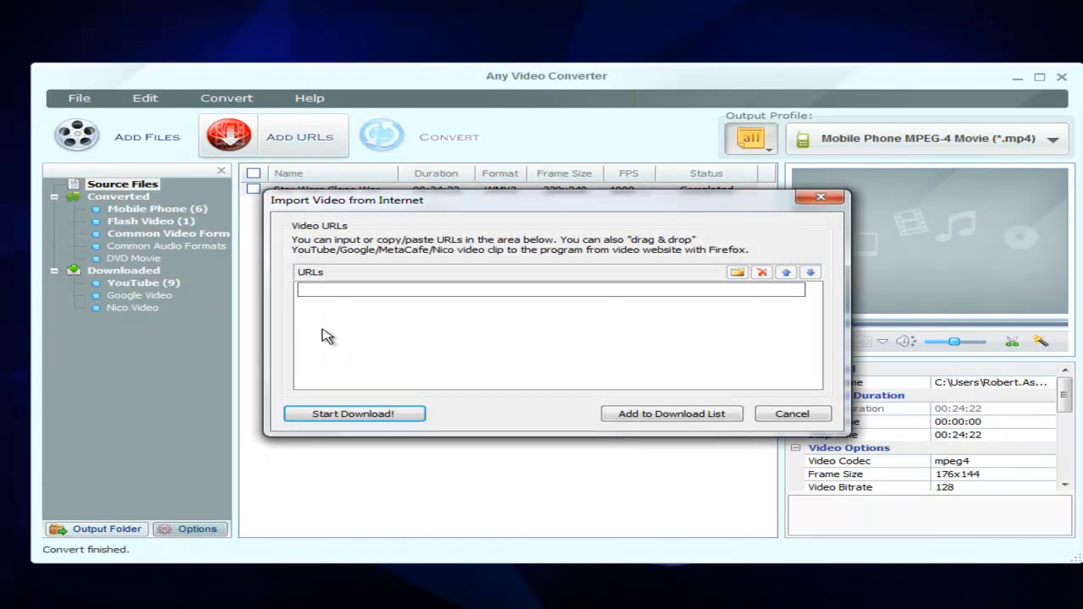
pyautogui.rightClick(335, 293)
pyautogui.click(392, 359)
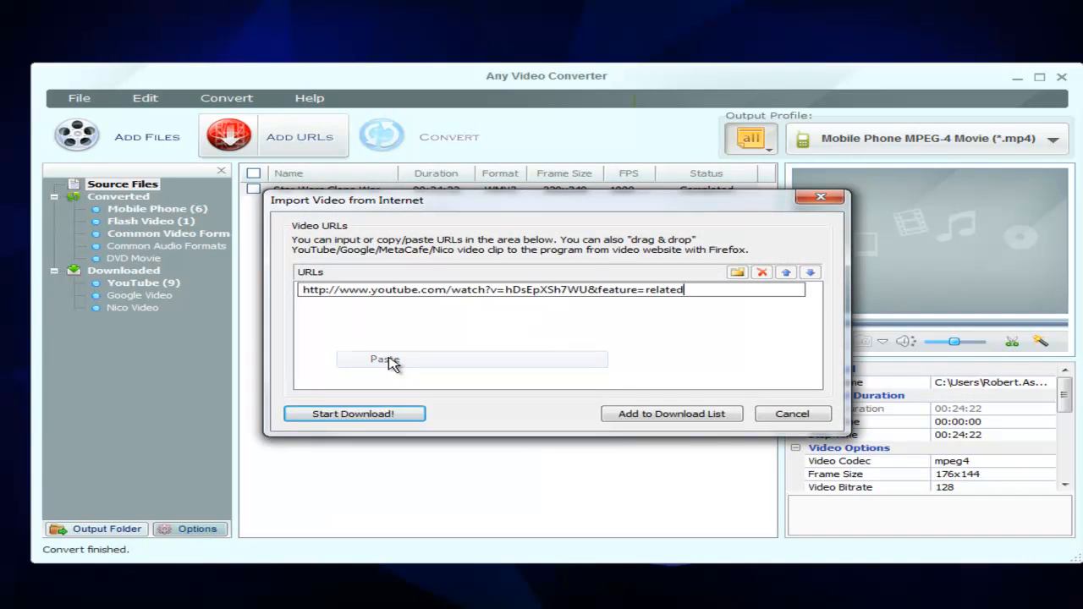
pyautogui.click(384, 413)
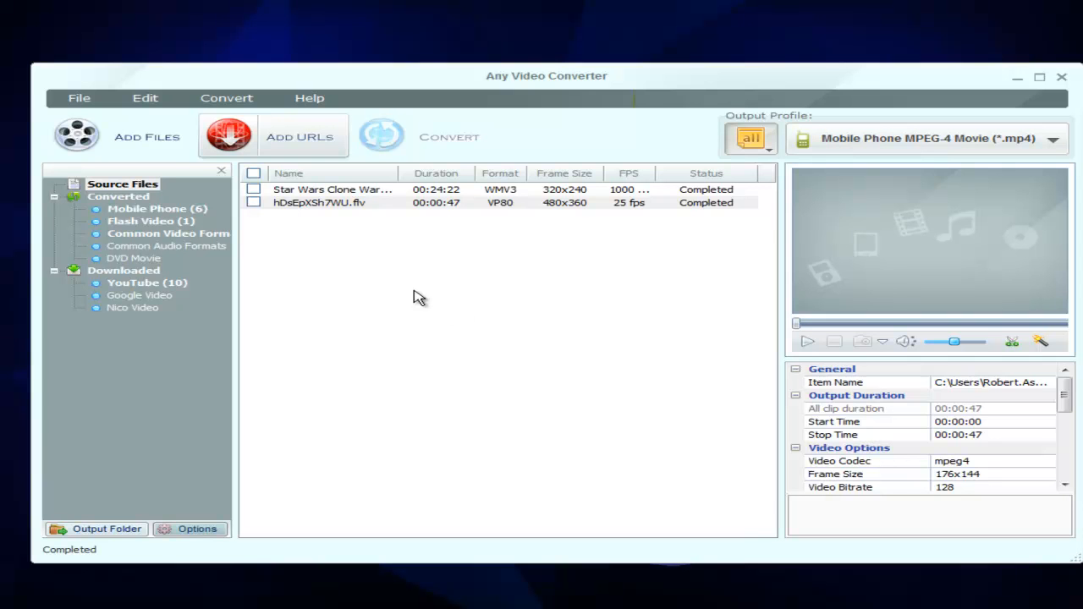
# - Minimize the converter, open the YouTube folder on the desktop and select the downloaded .flv file
pyautogui.click(1017, 78)
pyautogui.doubleClick(509, 272)
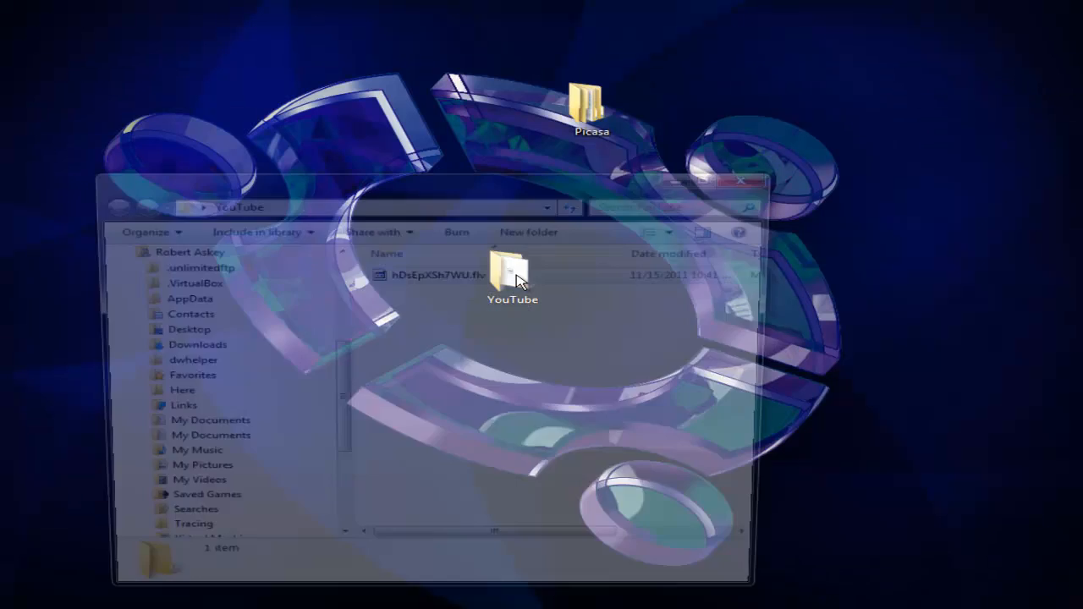
pyautogui.click(451, 285)
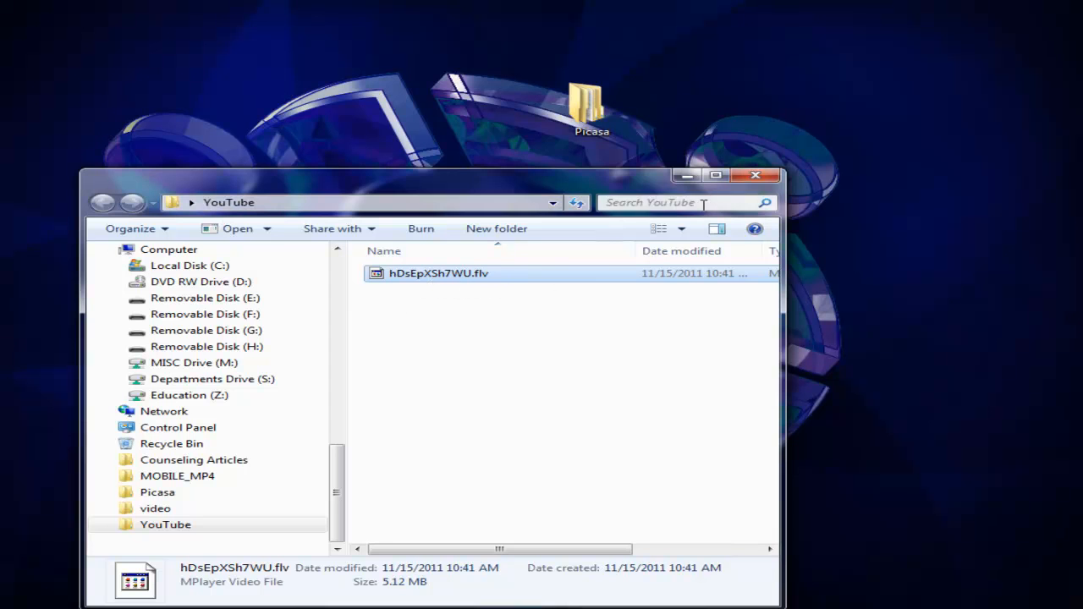
# - Close the YouTube folder and convert hDsEpXSh7WU.flv with the Customized WMV Movie (*.wmv) output profile, declining the Professional Version offer
pyautogui.click(756, 176)
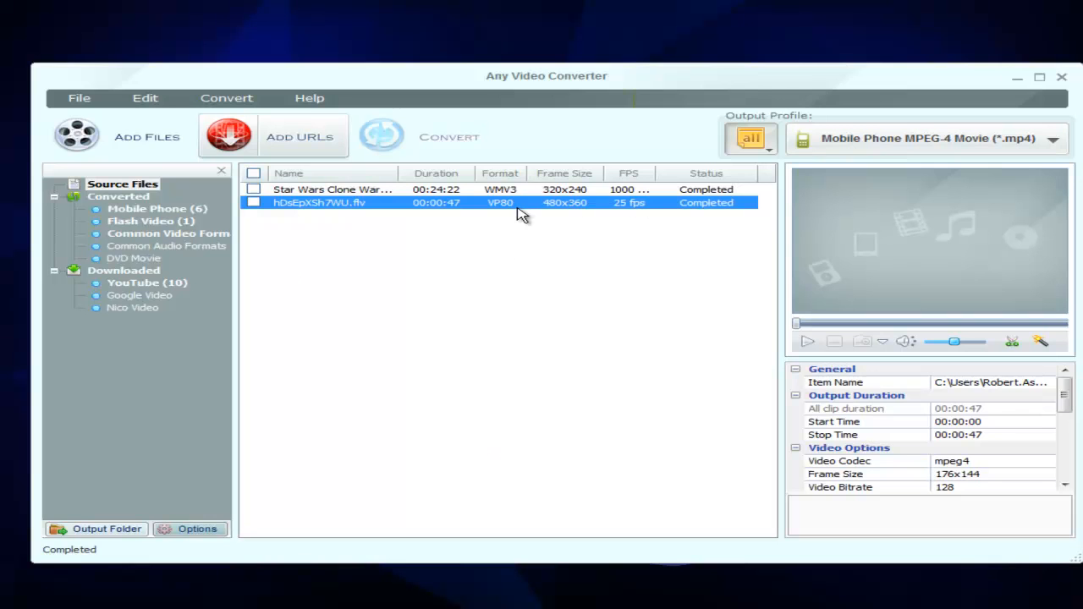
pyautogui.click(255, 205)
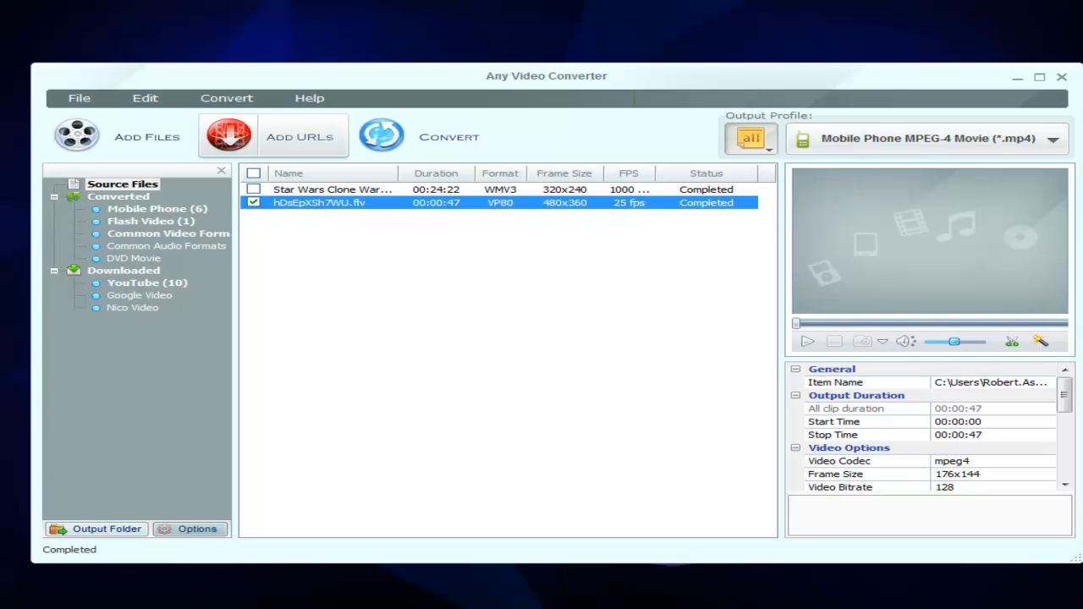
pyautogui.click(1052, 140)
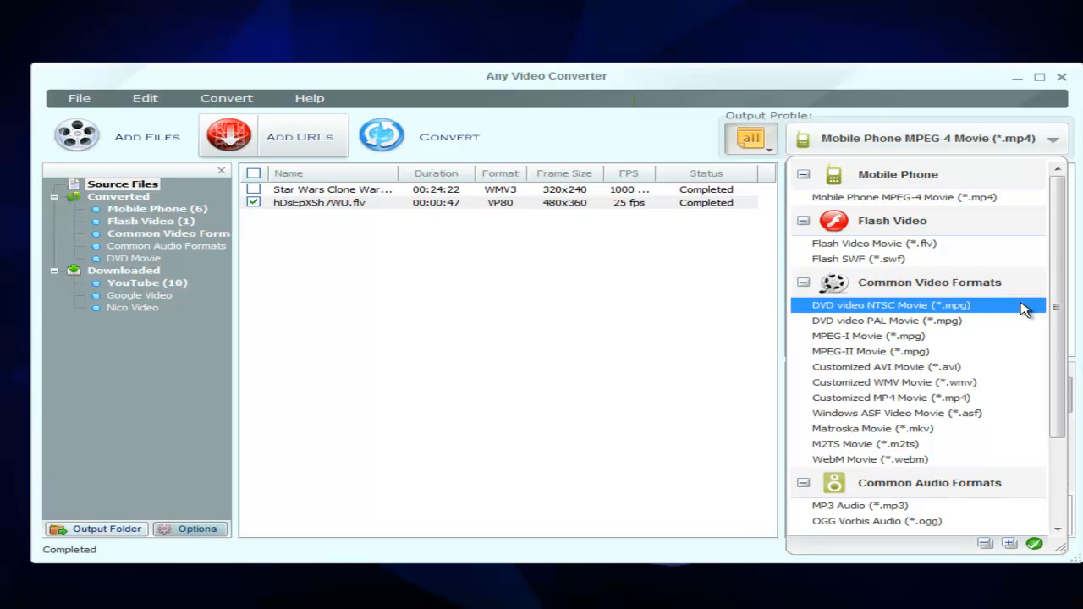
pyautogui.moveTo(1055, 331); pyautogui.dragTo(1064, 357)
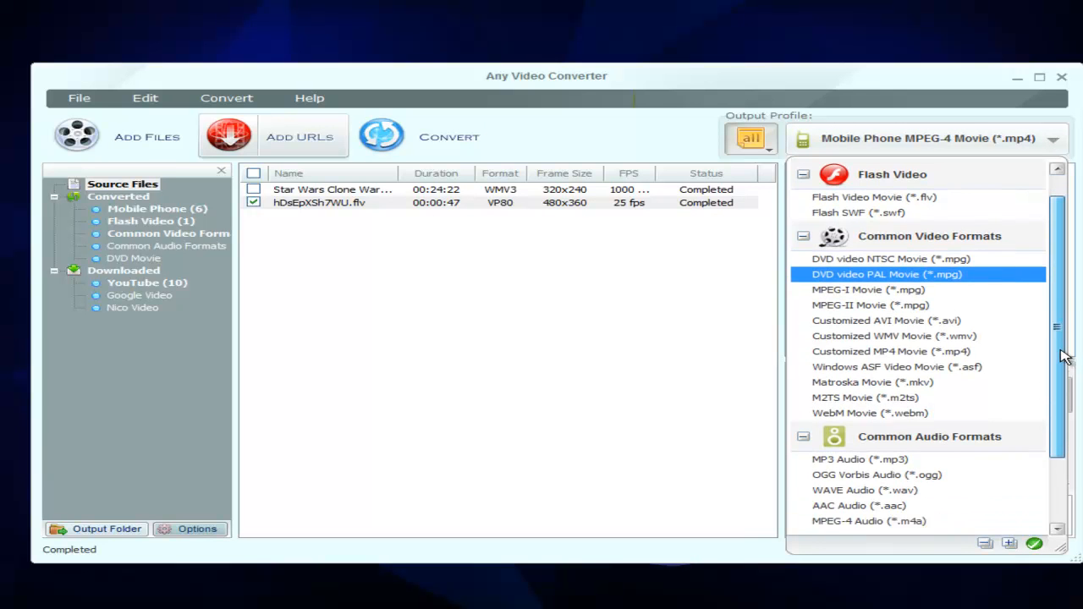
pyautogui.click(981, 338)
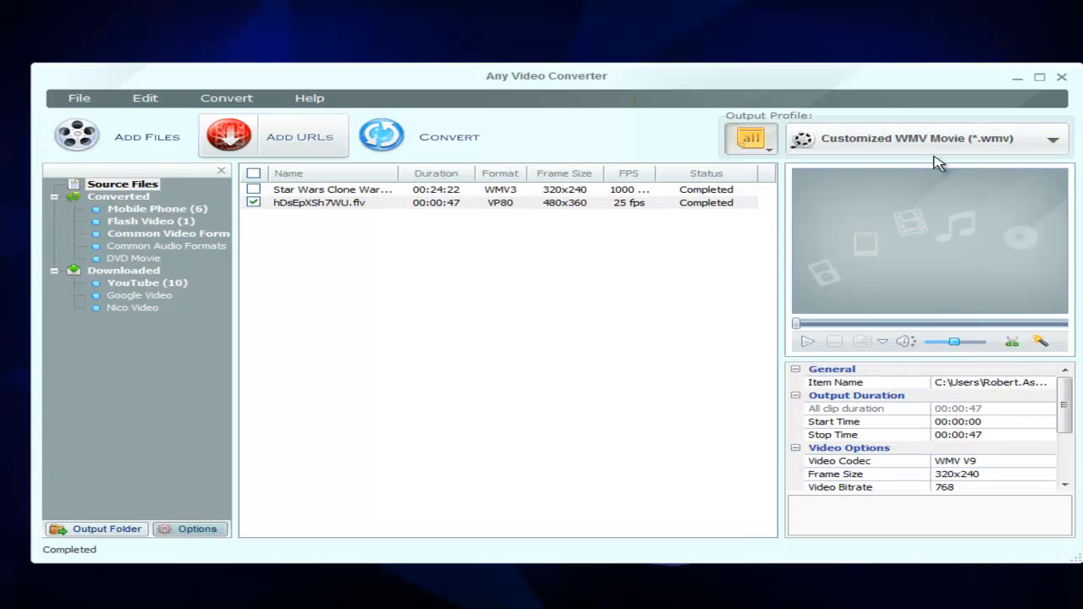
pyautogui.click(439, 141)
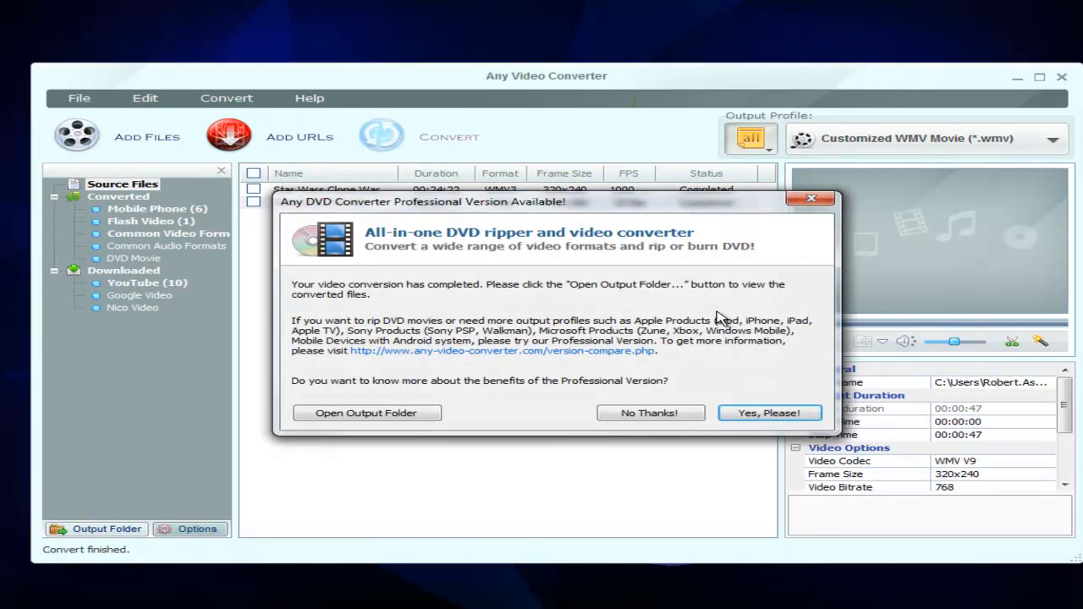
pyautogui.click(659, 414)
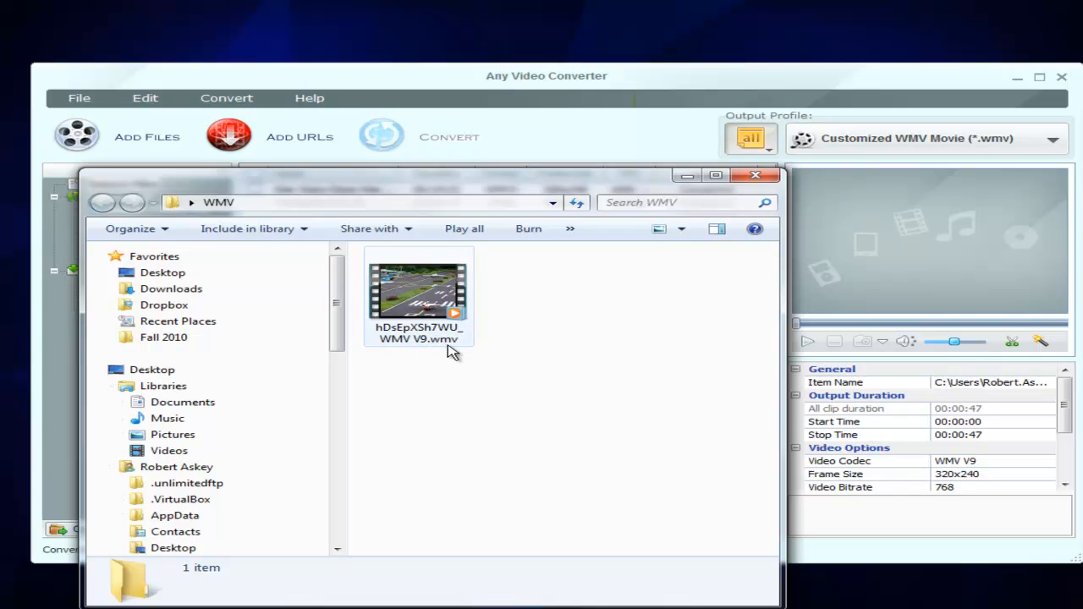
# - Play the converted hDsEpXSh7WU_WMV V9.wmv from the WMV folder to check it, pause it and close the player
pyautogui.doubleClick(429, 302)
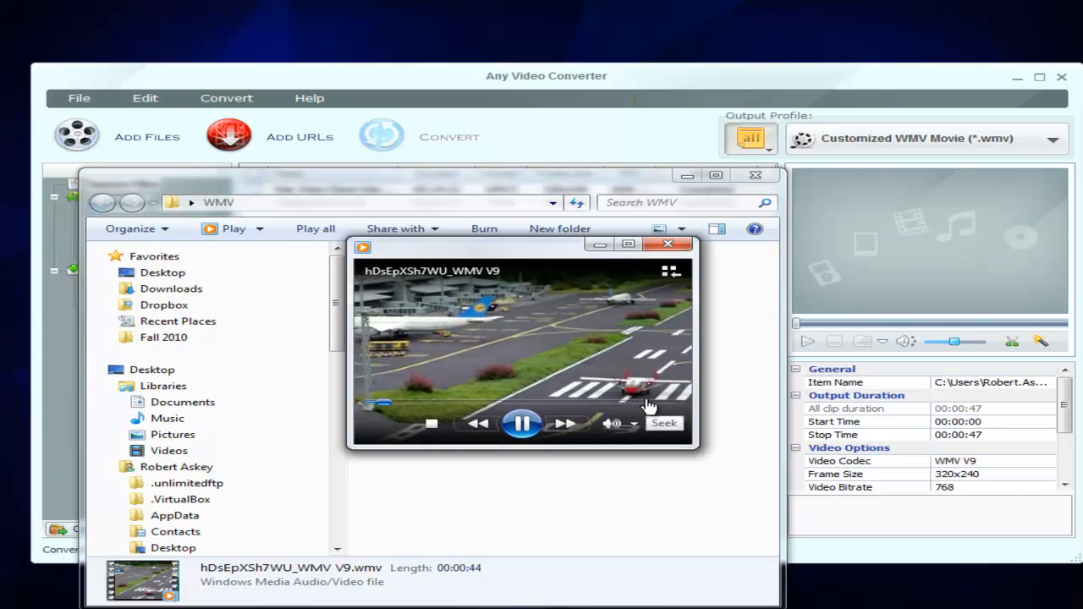
pyautogui.click(521, 425)
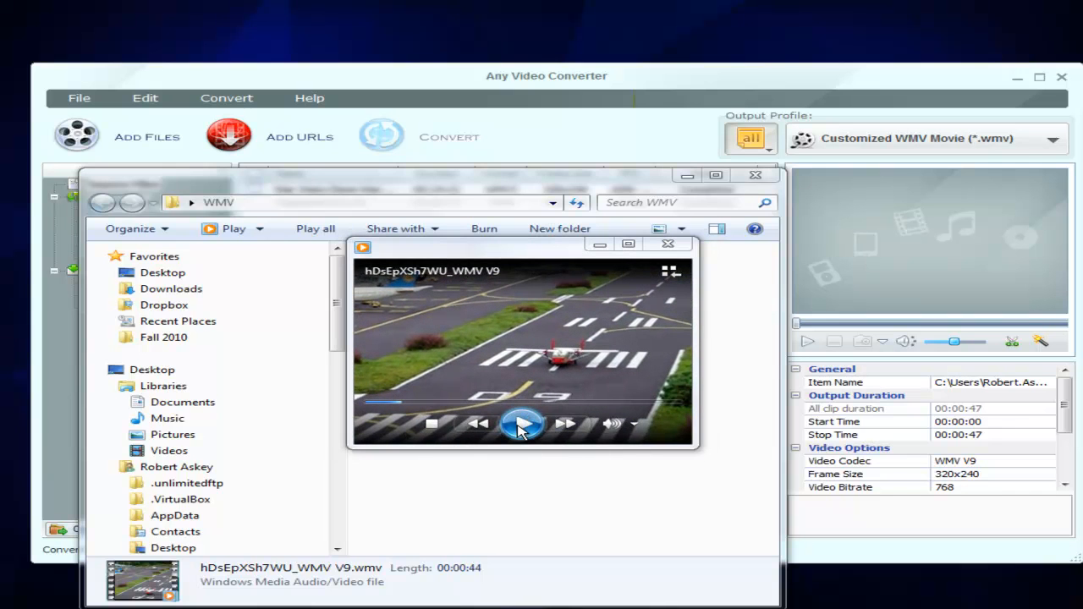
pyautogui.click(667, 244)
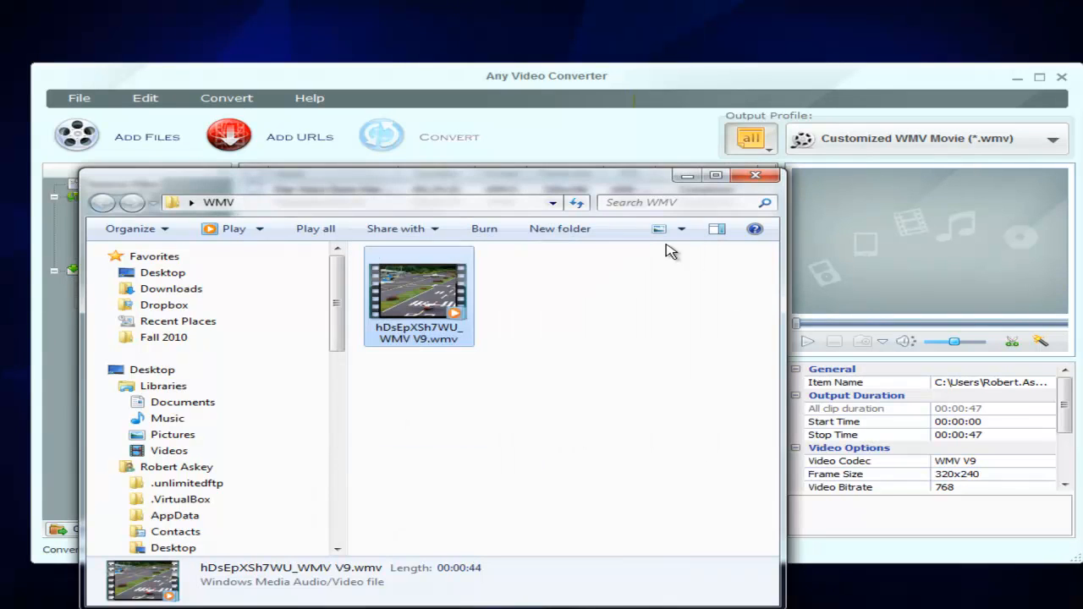
# - Examine the file properties of hDsEpXSh7WU_WMV V9.wmv, including its type and size, and close the properties and the WMV folder
pyautogui.rightClick(452, 299)
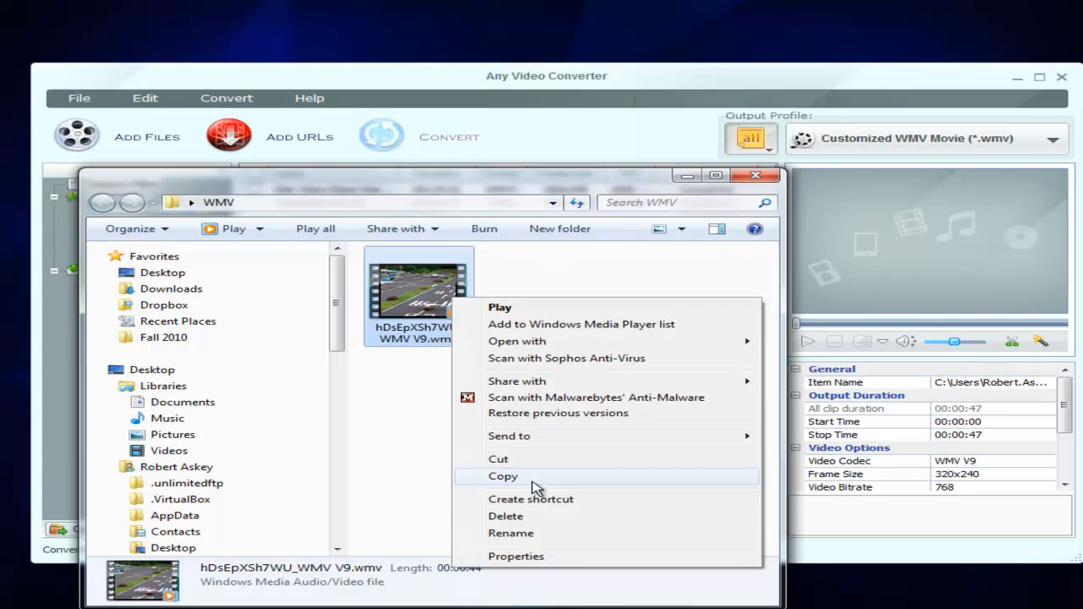
pyautogui.click(440, 436)
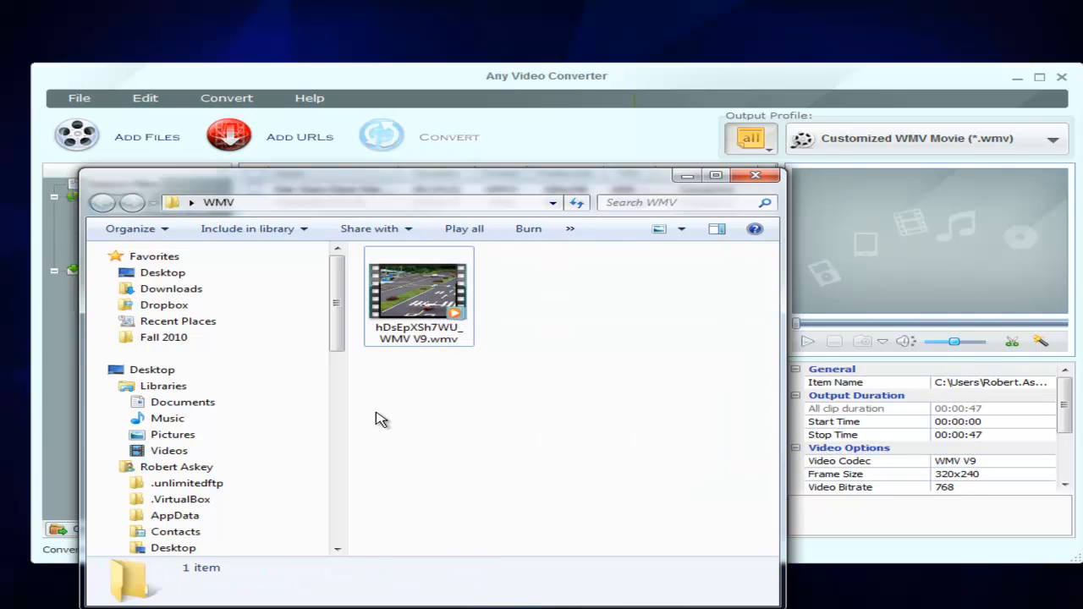
pyautogui.rightClick(463, 298)
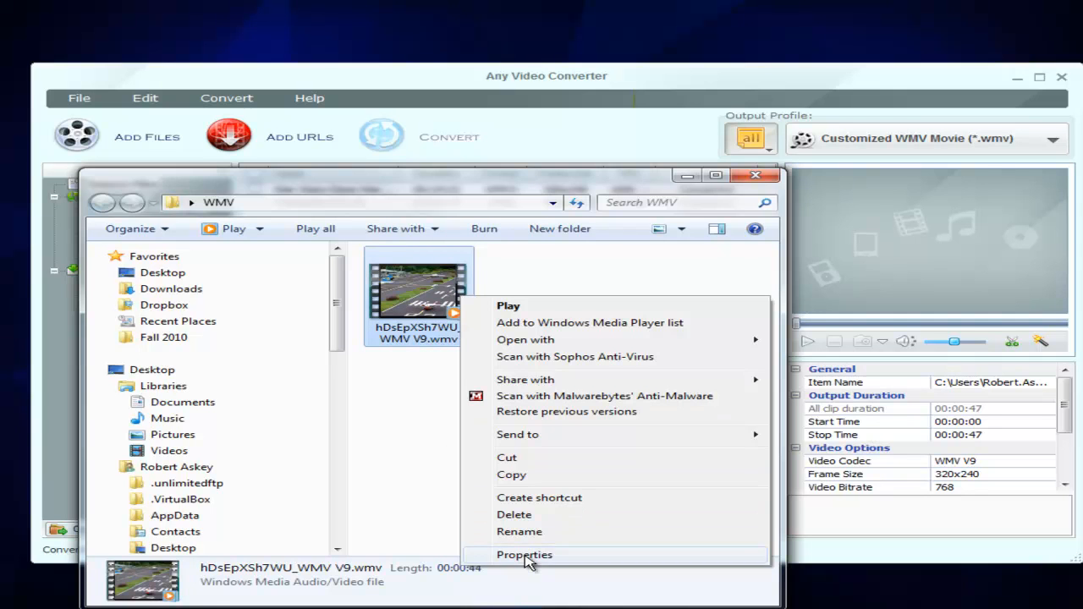
pyautogui.click(525, 555)
pyautogui.moveTo(695, 285); pyautogui.dragTo(641, 214)
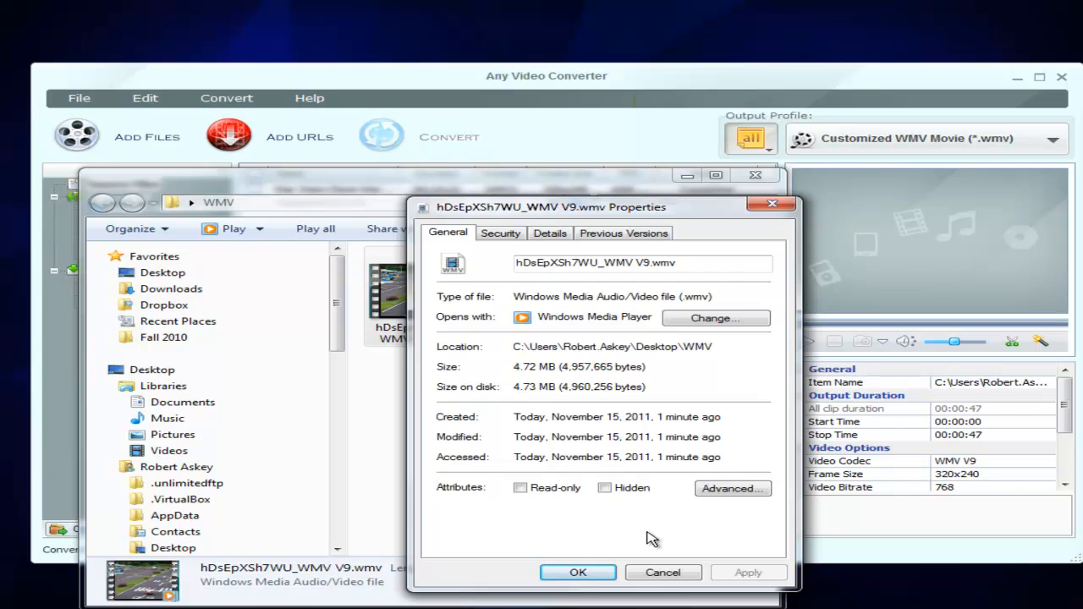
pyautogui.click(660, 574)
pyautogui.click(541, 433)
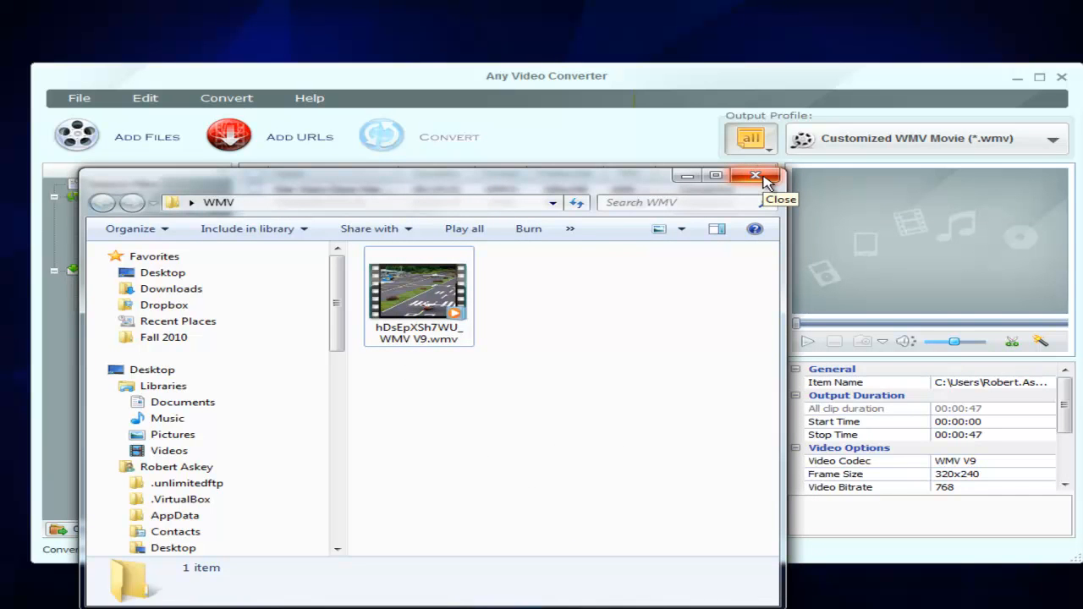
pyautogui.click(762, 178)
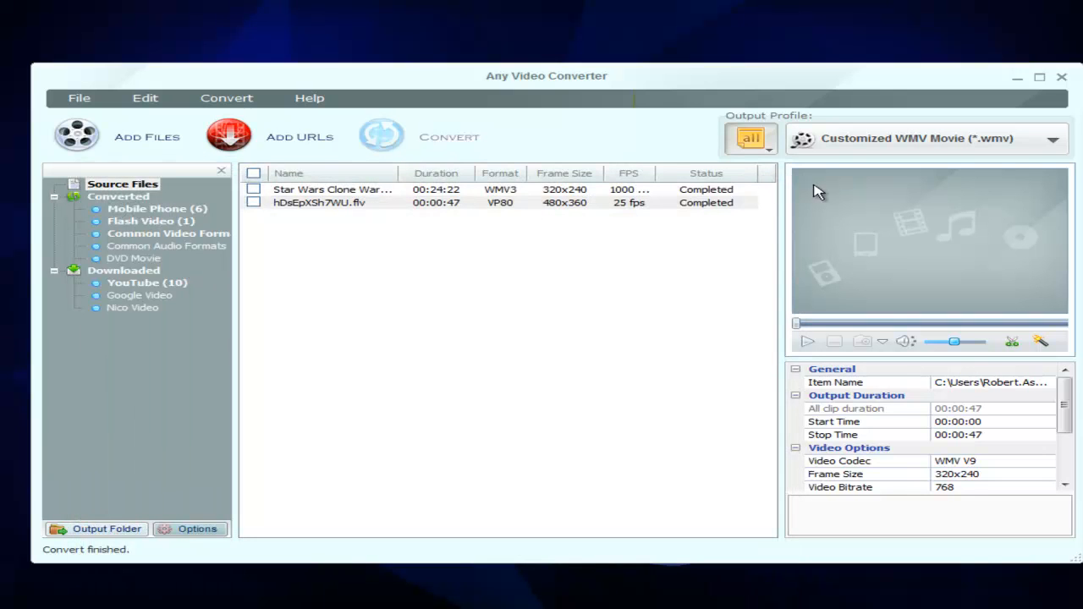